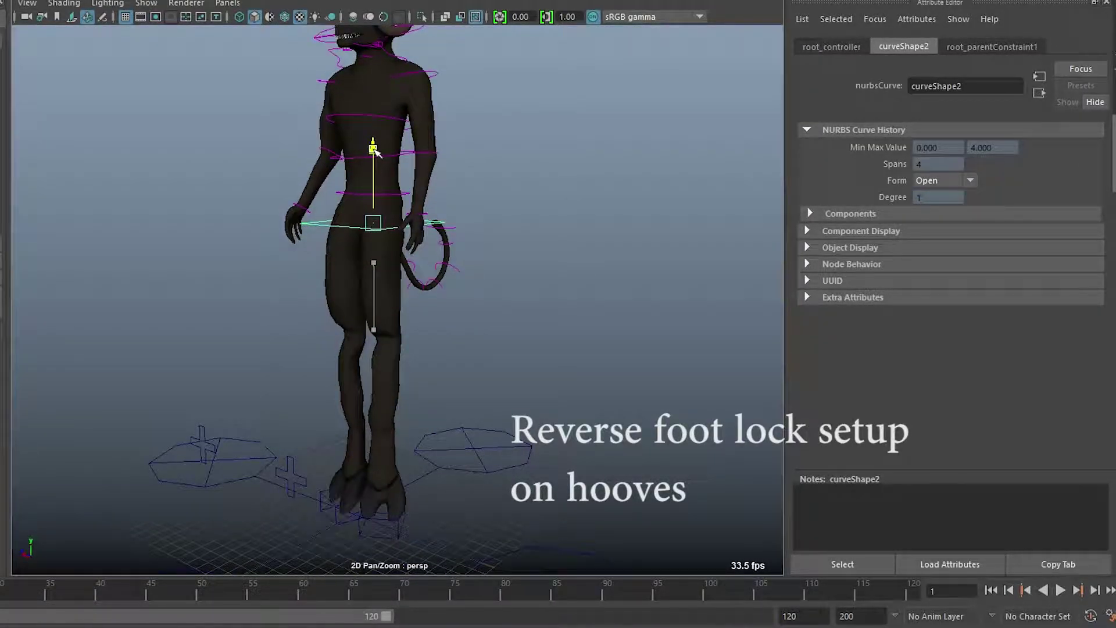
# Step: Try lifting both feet off the ground by raising the left and right foot controllers together
pyautogui.click(252, 398)
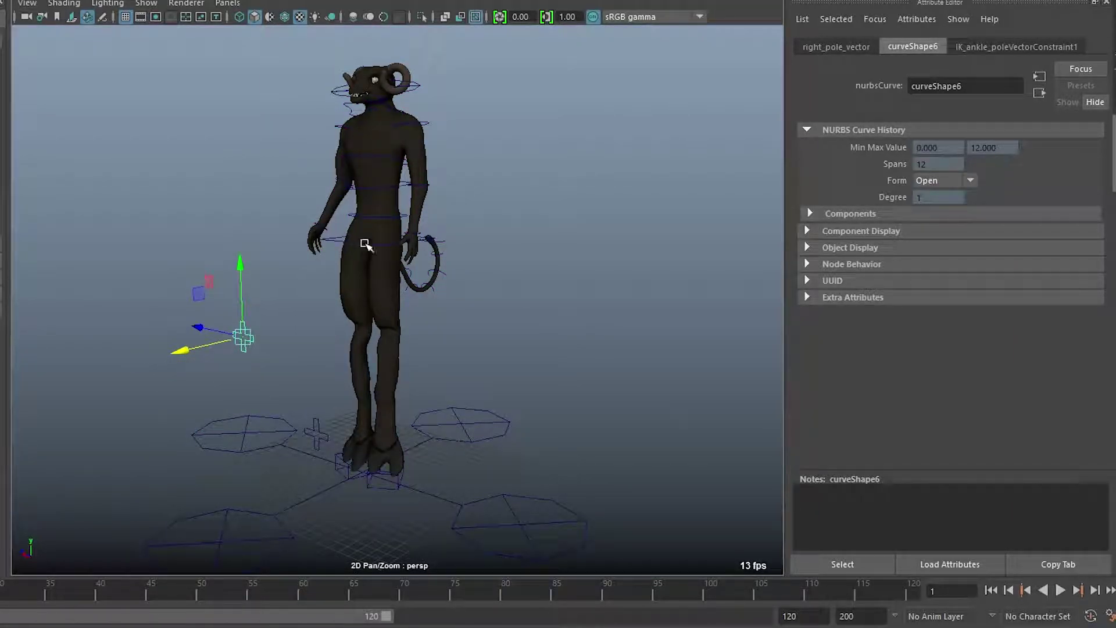
pyautogui.click(338, 243)
pyautogui.click(397, 488)
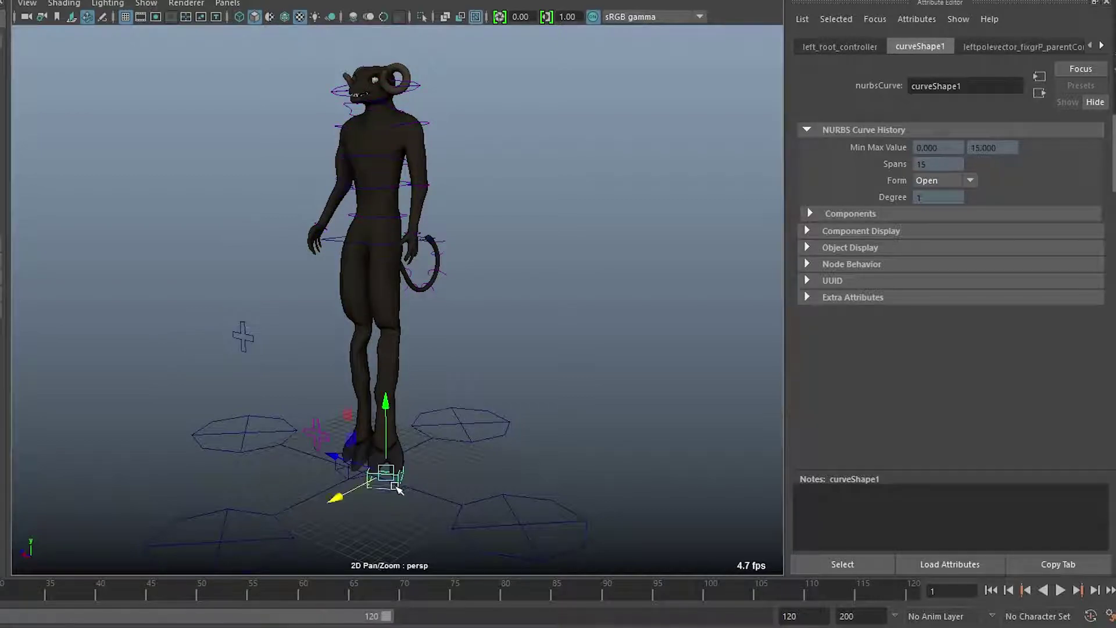
pyautogui.click(342, 470)
pyautogui.moveTo(357, 393); pyautogui.dragTo(364, 320)
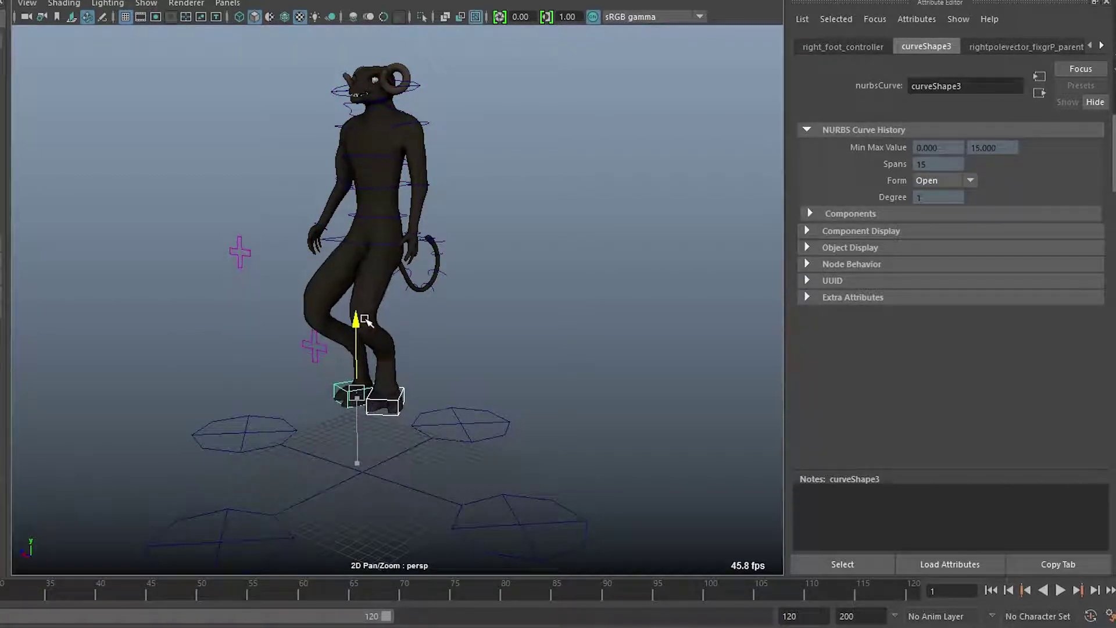
# Step: Undo the foot raises and the preceding root controller lift to bring back the bent-knee stance
pyautogui.hotkey('ctrl', 'z')
pyautogui.hotkey('ctrl', 'z')
pyautogui.hotkey('ctrl', 'z')
pyautogui.hotkey('ctrl', 'z')
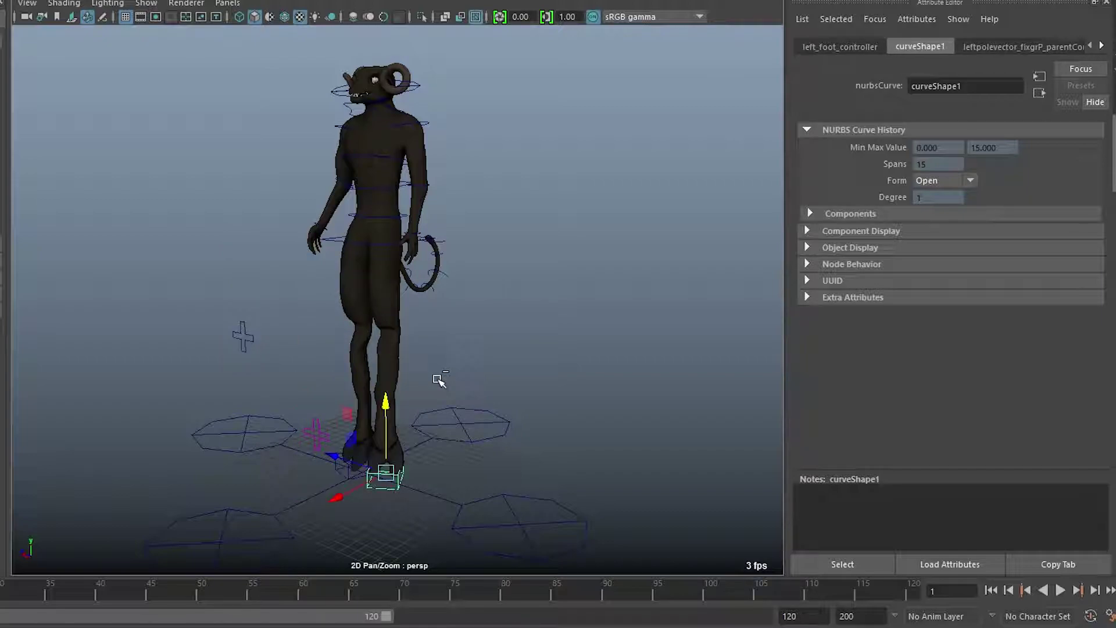
pyautogui.hotkey('ctrl', 'z')
pyautogui.hotkey('ctrl', 'z')
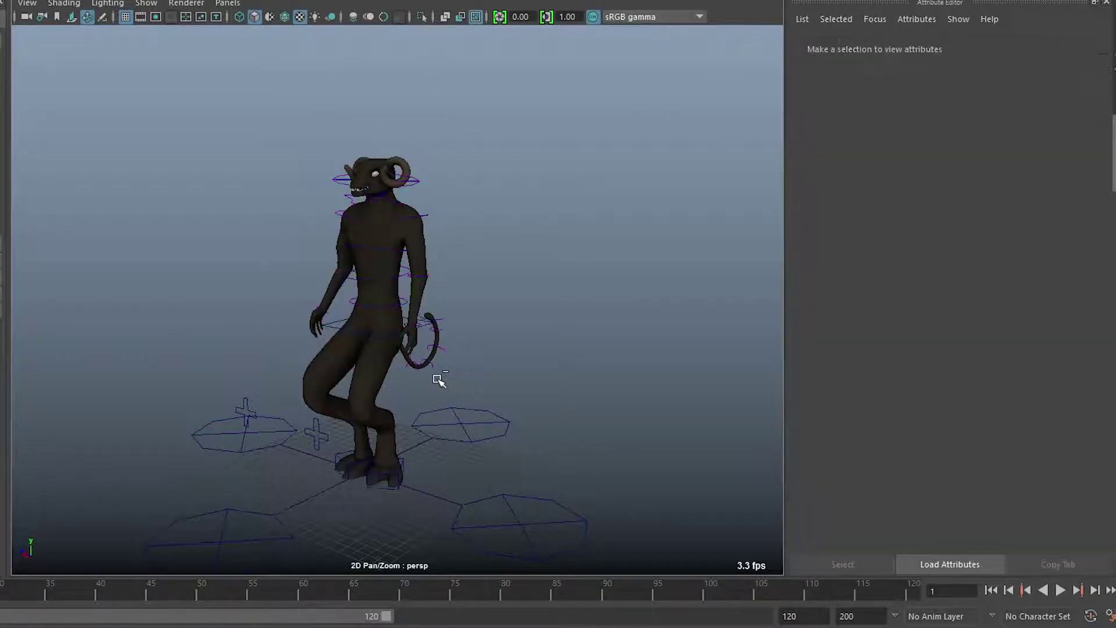
pyautogui.hotkey('ctrl', 'z')
pyautogui.hotkey('ctrl', 'z')
pyautogui.hotkey('ctrl', 'z')
# Step: Move the right and left foot controllers outward to spread the legs into a wide stance
pyautogui.keyDown('alt'); pyautogui.moveTo(509, 303); pyautogui.dragTo(562, 311); pyautogui.keyUp('alt')
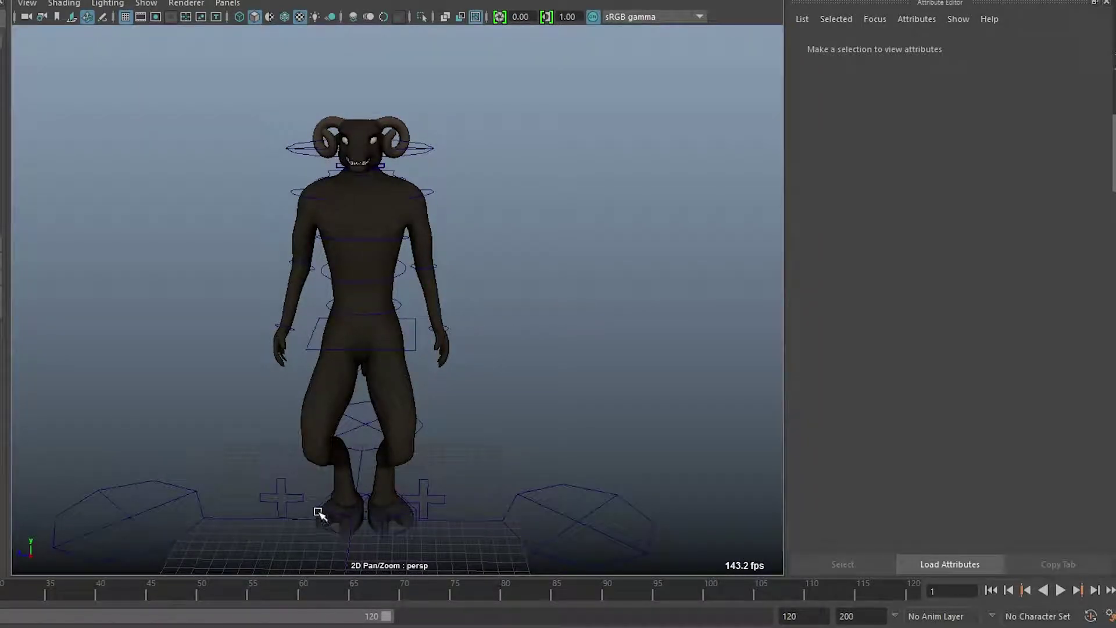
pyautogui.click(328, 518)
pyautogui.moveTo(295, 516); pyautogui.dragTo(205, 510)
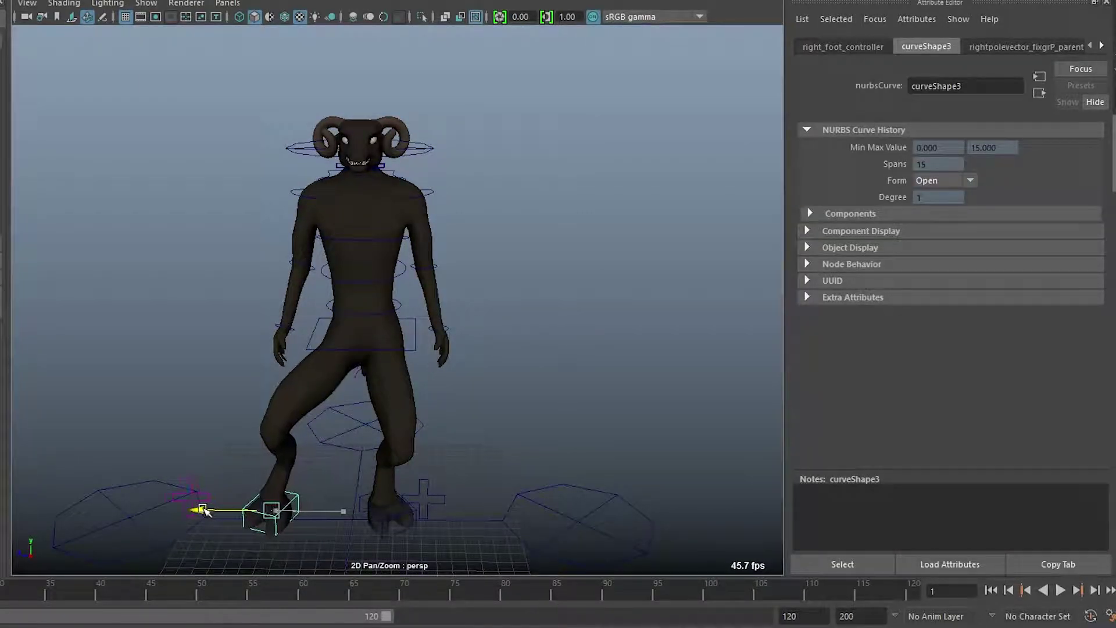
pyautogui.click(364, 503)
pyautogui.moveTo(312, 517); pyautogui.dragTo(391, 514)
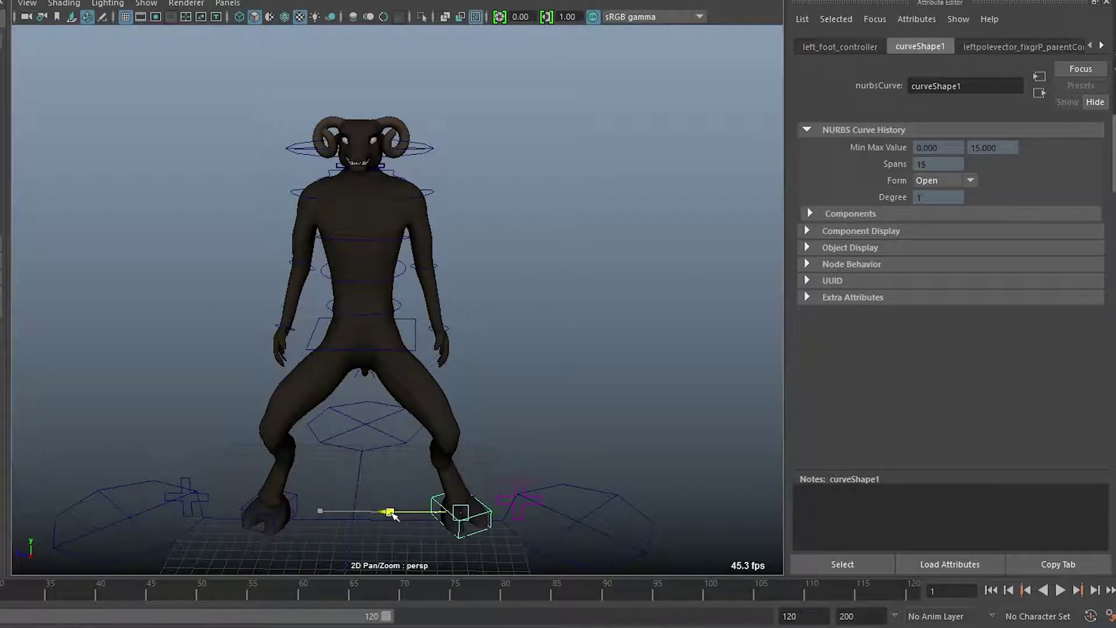
# Step: Adjust the knee direction with the right and left pole vector controllers beside the feet
pyautogui.click(194, 489)
pyautogui.click(182, 481)
pyautogui.moveTo(124, 498); pyautogui.dragTo(116, 472)
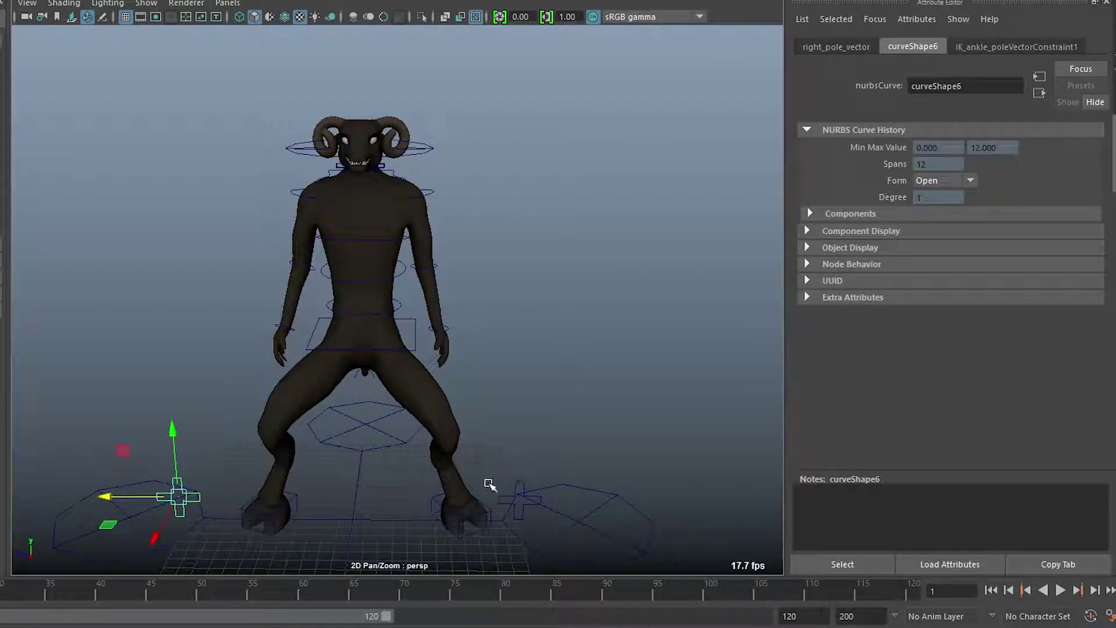
pyautogui.click(519, 490)
pyautogui.moveTo(549, 362); pyautogui.dragTo(510, 382, button='middle')
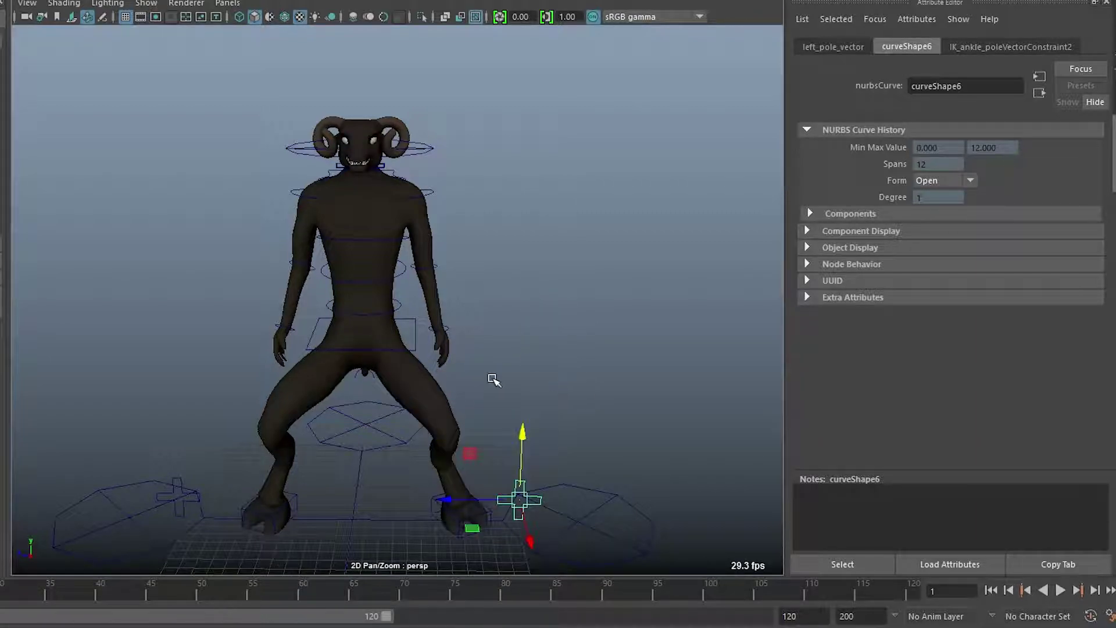
# Step: Try rotating the root controller around the hips, then deselect it
pyautogui.click(409, 320)
pyautogui.press('e')
pyautogui.moveTo(381, 355)
pyautogui.mouseDown()
pyautogui.moveTo(353, 358)
pyautogui.moveTo(393, 353)
pyautogui.moveTo(375, 357)
pyautogui.mouseUp()
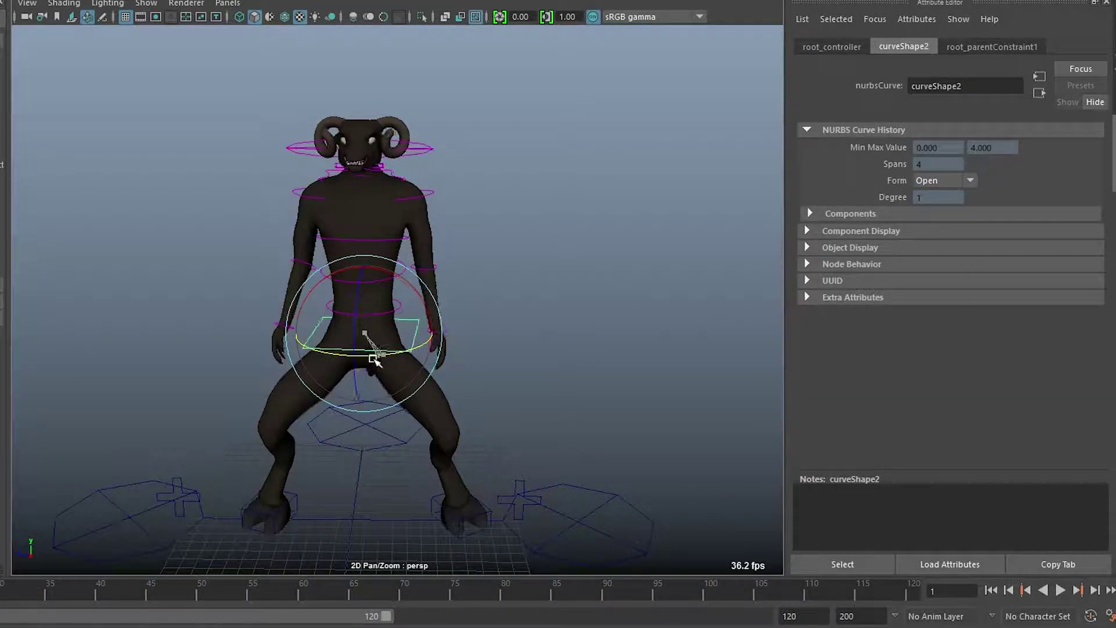
pyautogui.click(513, 232)
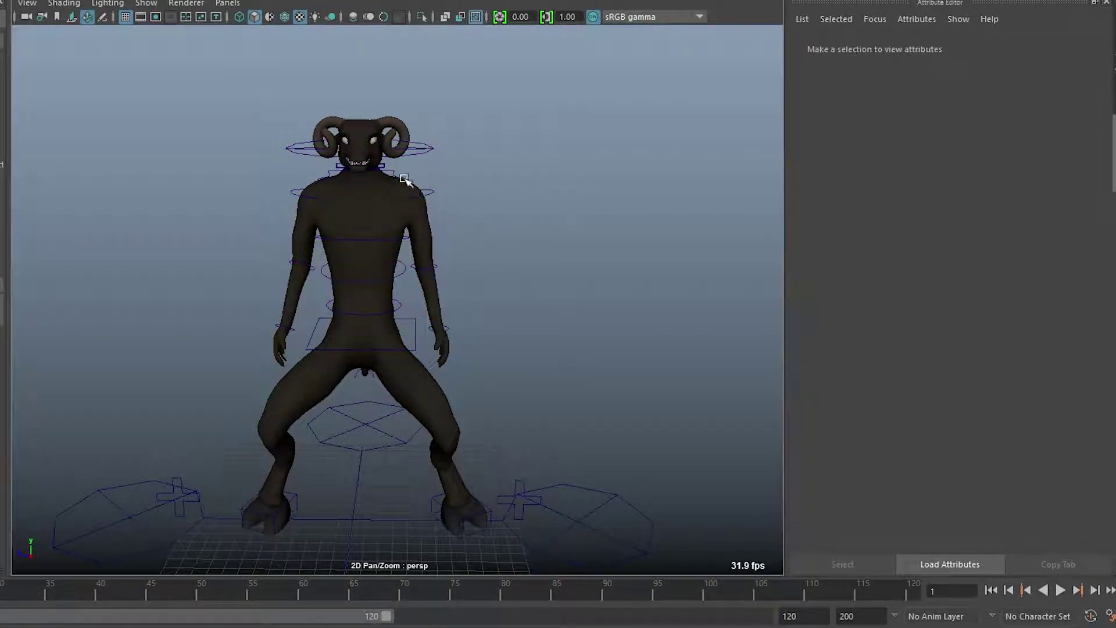
# Step: Rotate the jaw controller to open the goat character's mouth
pyautogui.click(396, 171)
pyautogui.press('f')
pyautogui.moveTo(373, 177)
pyautogui.keyDown('alt'); pyautogui.mouseDown()
pyautogui.moveTo(324, 187)
pyautogui.moveTo(364, 189)
pyautogui.mouseUp(); pyautogui.keyUp('alt')
pyautogui.moveTo(410, 298); pyautogui.dragTo(465, 287)
pyautogui.click(548, 230)
pyautogui.click(497, 244)
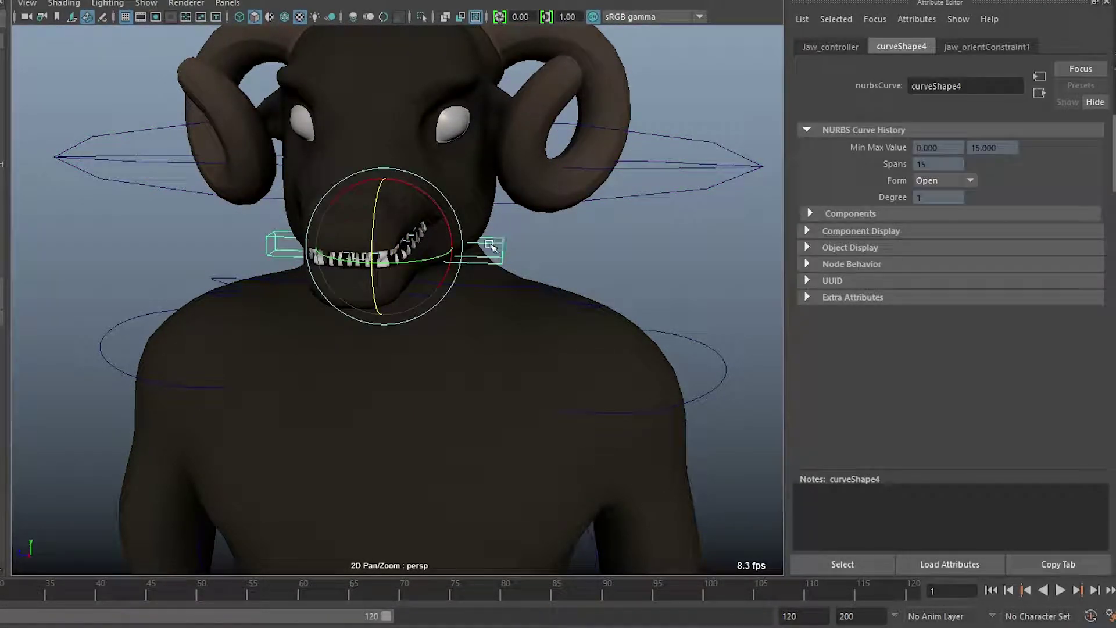
pyautogui.moveTo(379, 214); pyautogui.dragTo(330, 198)
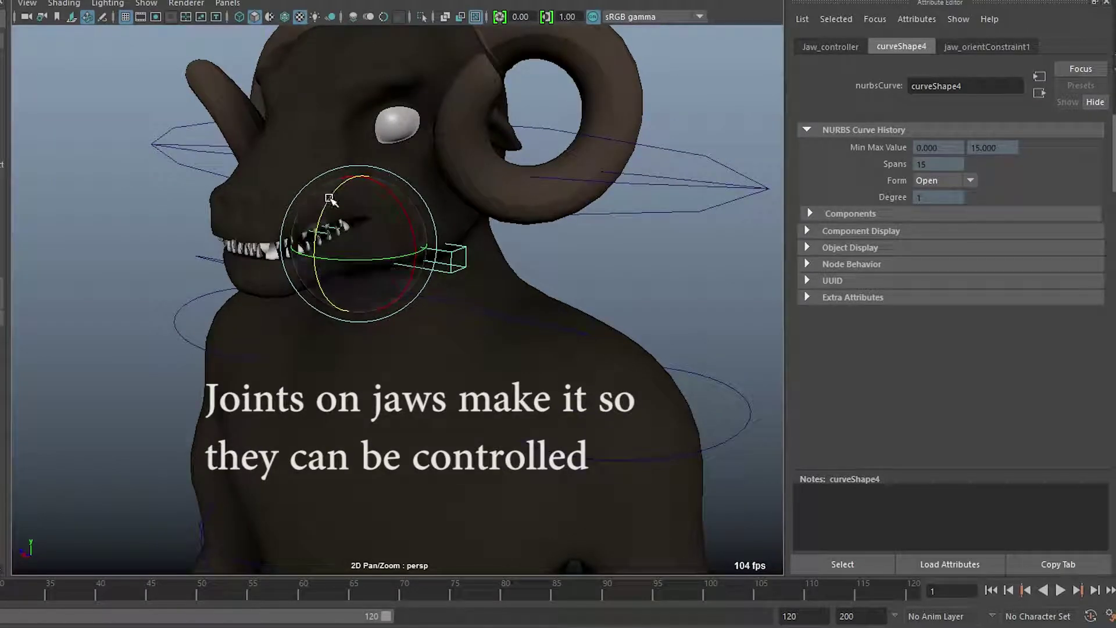
pyautogui.click(634, 265)
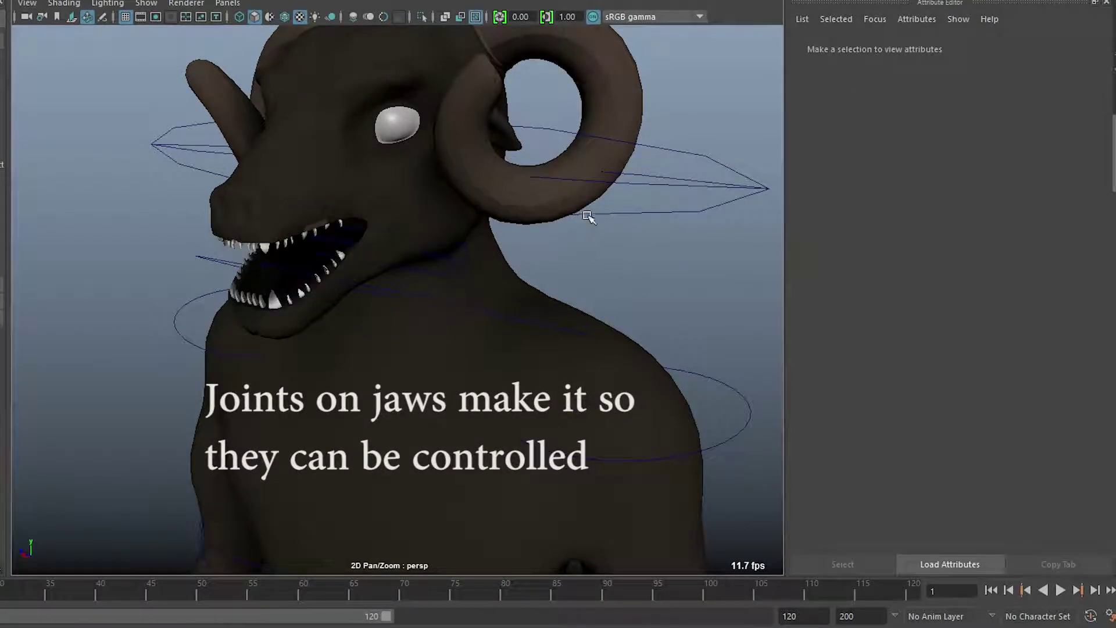
# Step: Rotate the head controller to turn the character's head sideways and back toward the front
pyautogui.click(624, 186)
pyautogui.moveTo(349, 151); pyautogui.dragTo(400, 158)
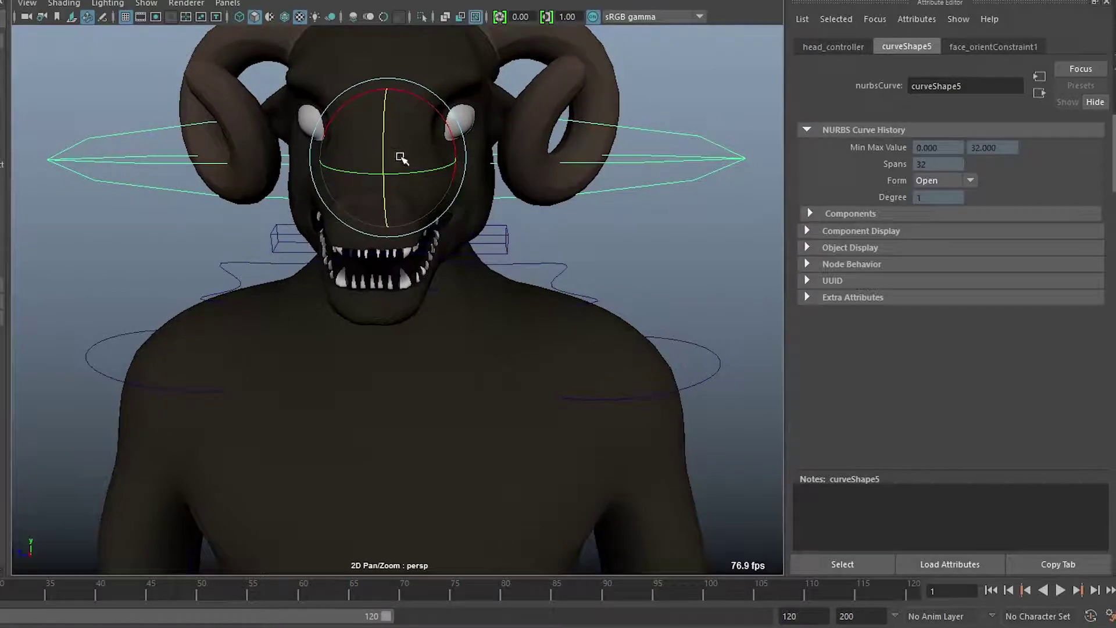
pyautogui.click(605, 238)
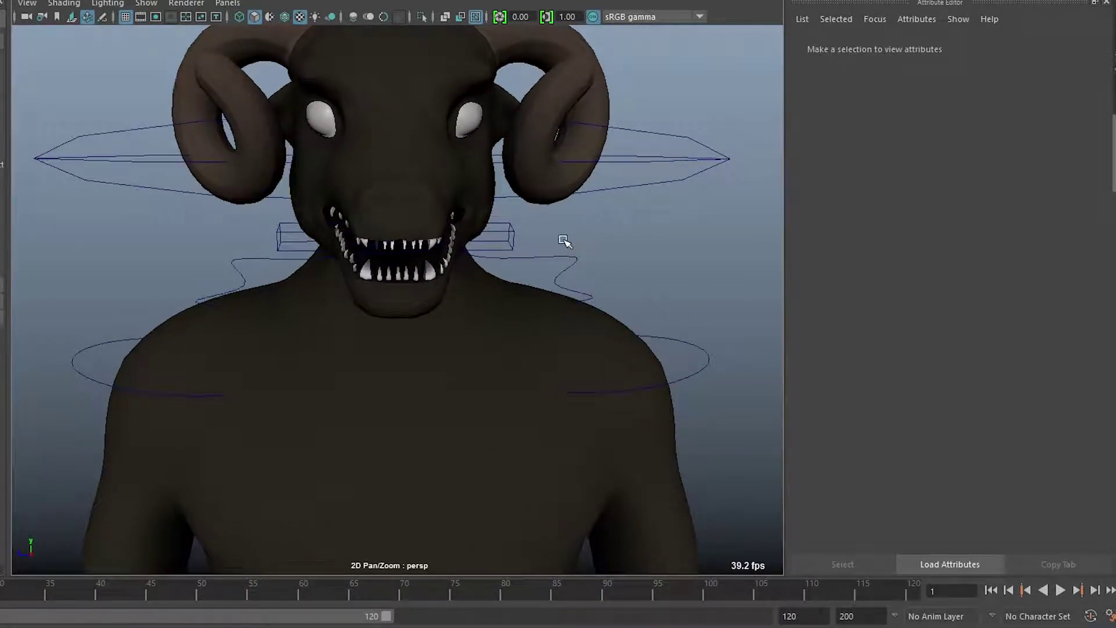
# Step: Rotate the jaw controller to close the mouth and open it again
pyautogui.click(504, 230)
pyautogui.moveTo(402, 223); pyautogui.dragTo(408, 211)
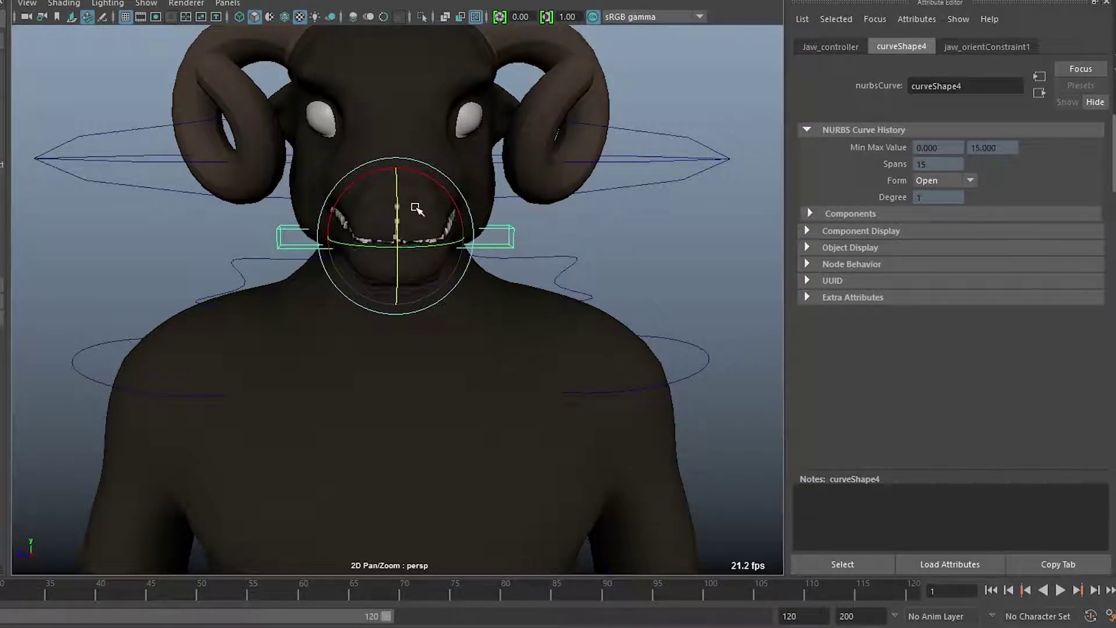
pyautogui.click(579, 240)
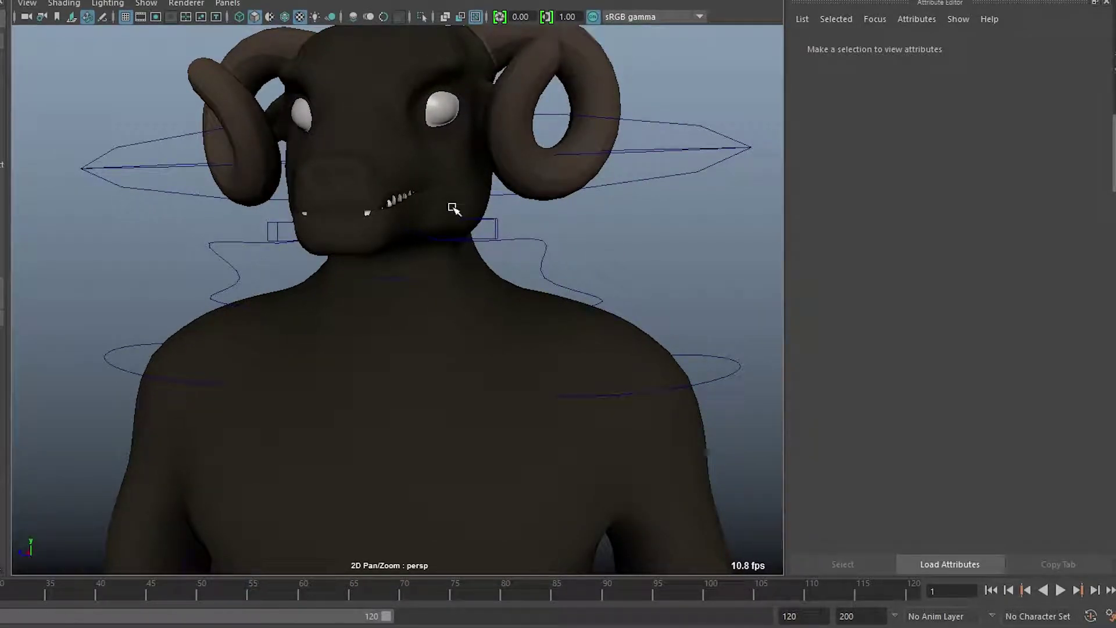
pyautogui.click(494, 222)
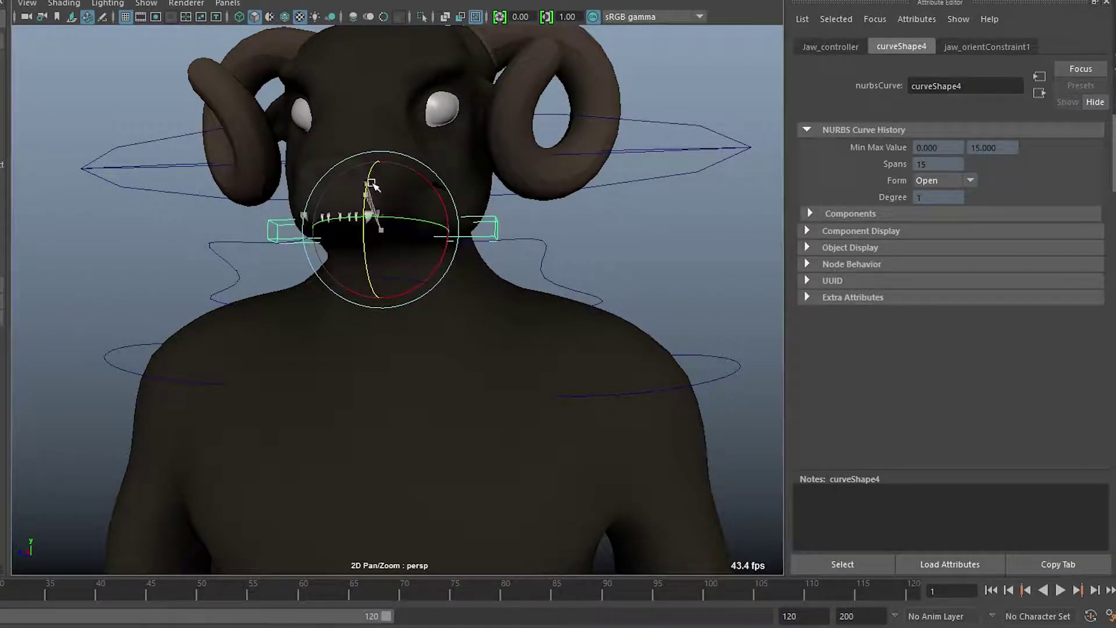
pyautogui.click(563, 254)
# Step: Try rotating the right and left shoulder controllers to raise both arms outward
pyautogui.scroll(-10, 640, 269)
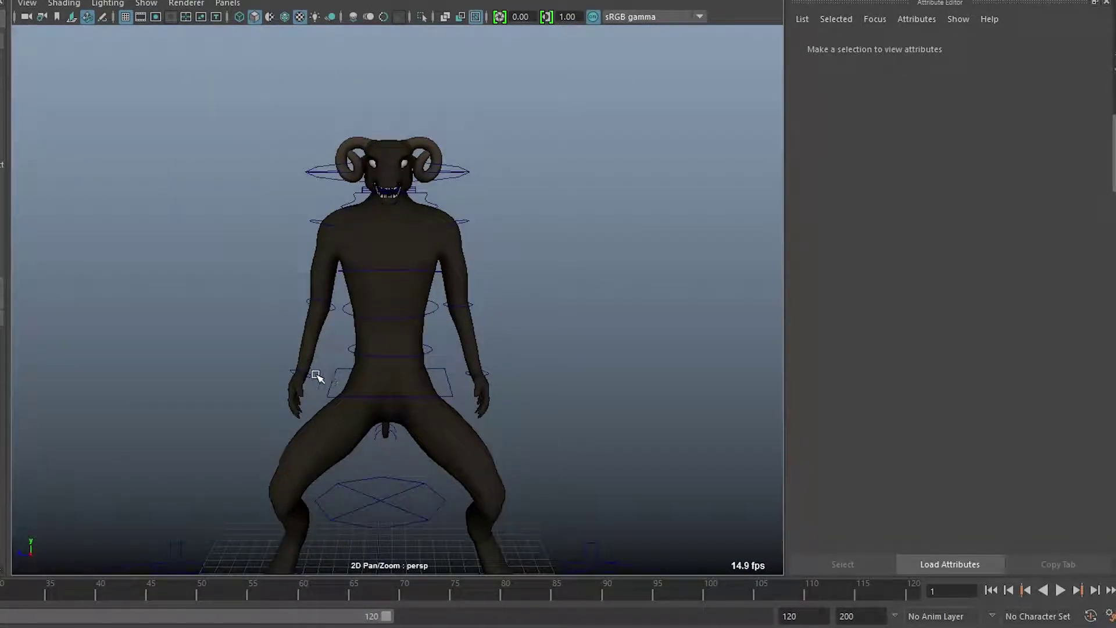
pyautogui.click(316, 375)
pyautogui.click(312, 217)
pyautogui.click(312, 224)
pyautogui.moveTo(312, 224); pyautogui.dragTo(434, 207)
pyautogui.click(462, 221)
pyautogui.click(468, 155)
pyautogui.hotkey('ctrl', 'z')
pyautogui.moveTo(476, 154); pyautogui.dragTo(422, 146)
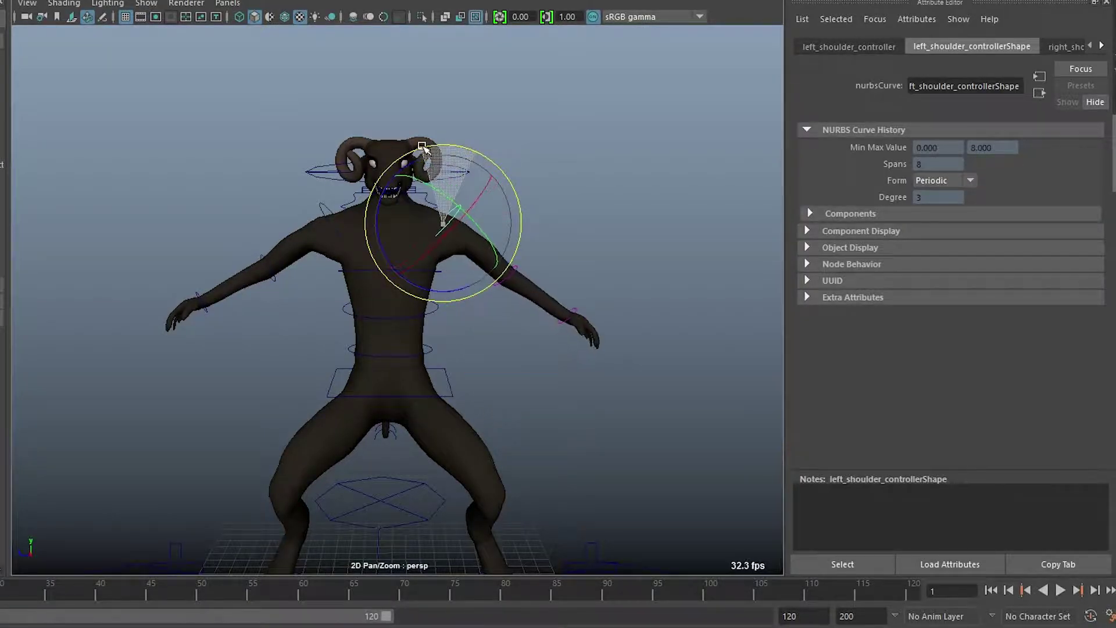
# Step: Undo the rotations of both shoulder controllers
pyautogui.hotkey('ctrl', 'z')
pyautogui.hotkey('ctrl', 'z')
pyautogui.hotkey('ctrl', 'z')
pyautogui.hotkey('ctrl', 'z')
pyautogui.hotkey('ctrl', 'z')
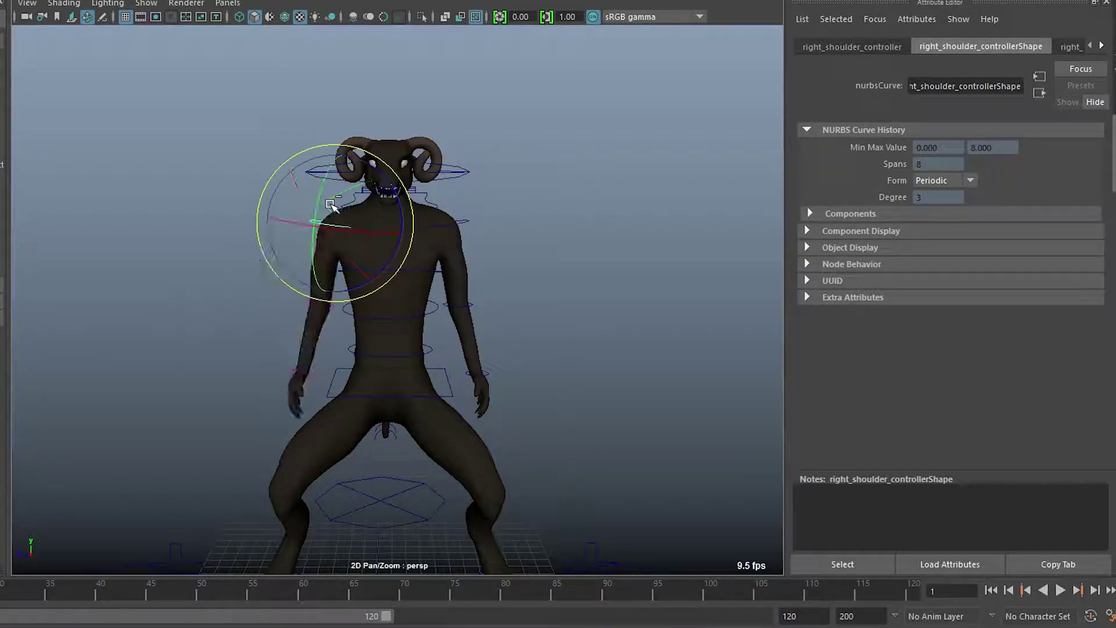
# Step: Rotate the left elbow controller to bend the left forearm
pyautogui.click(570, 312)
pyautogui.click(470, 305)
pyautogui.click(472, 305)
pyautogui.moveTo(489, 314); pyautogui.dragTo(487, 268)
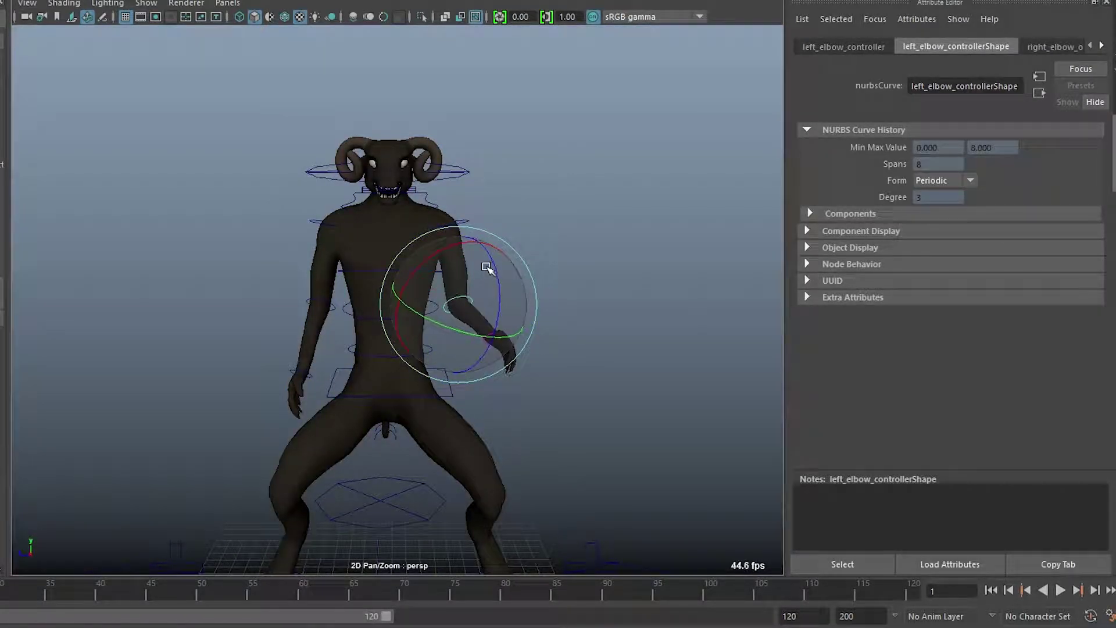
# Step: Rotate the left wrist controller to turn the left hand inward
pyautogui.click(501, 332)
pyautogui.click(501, 331)
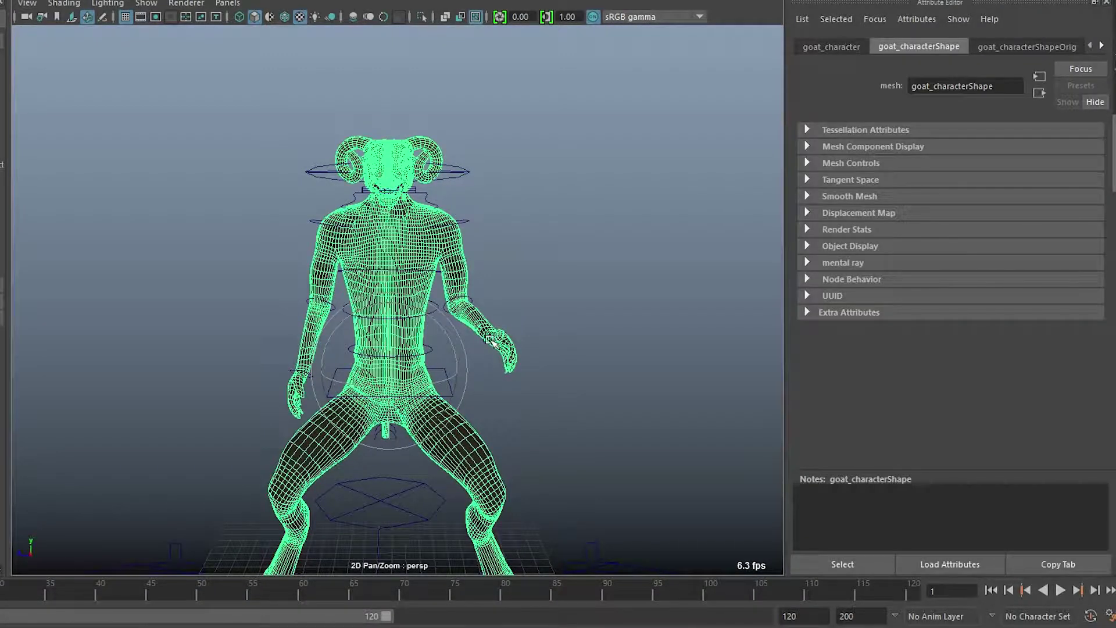
pyautogui.click(488, 341)
pyautogui.moveTo(535, 386); pyautogui.dragTo(506, 381)
# Step: Bend the right forearm with the right elbow controller and rotate the right wrist controller
pyautogui.click(311, 378)
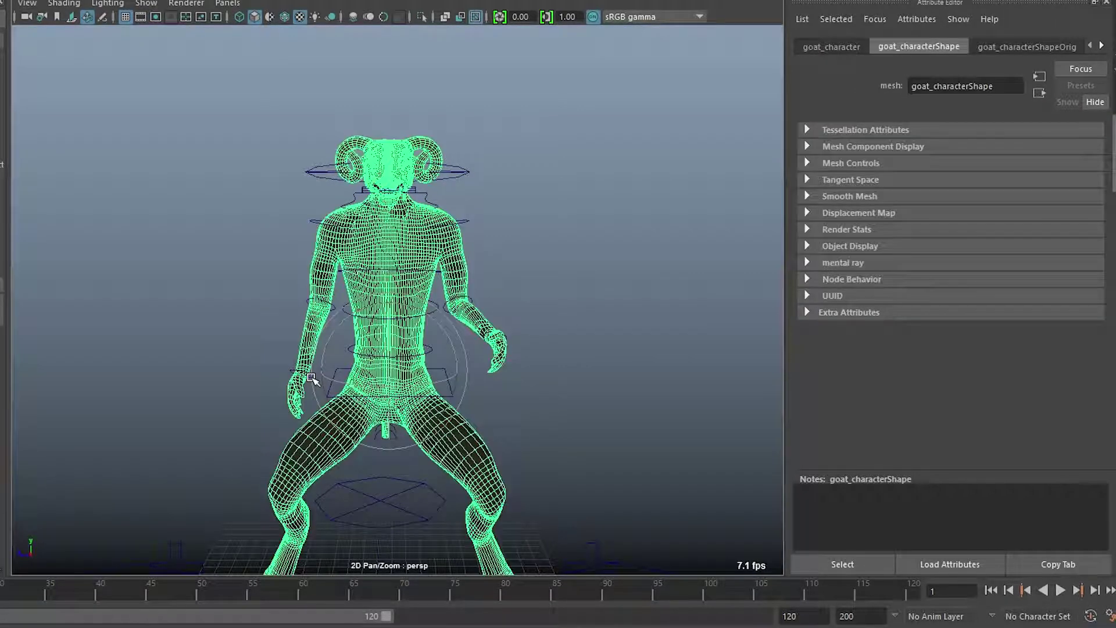
pyautogui.click(330, 309)
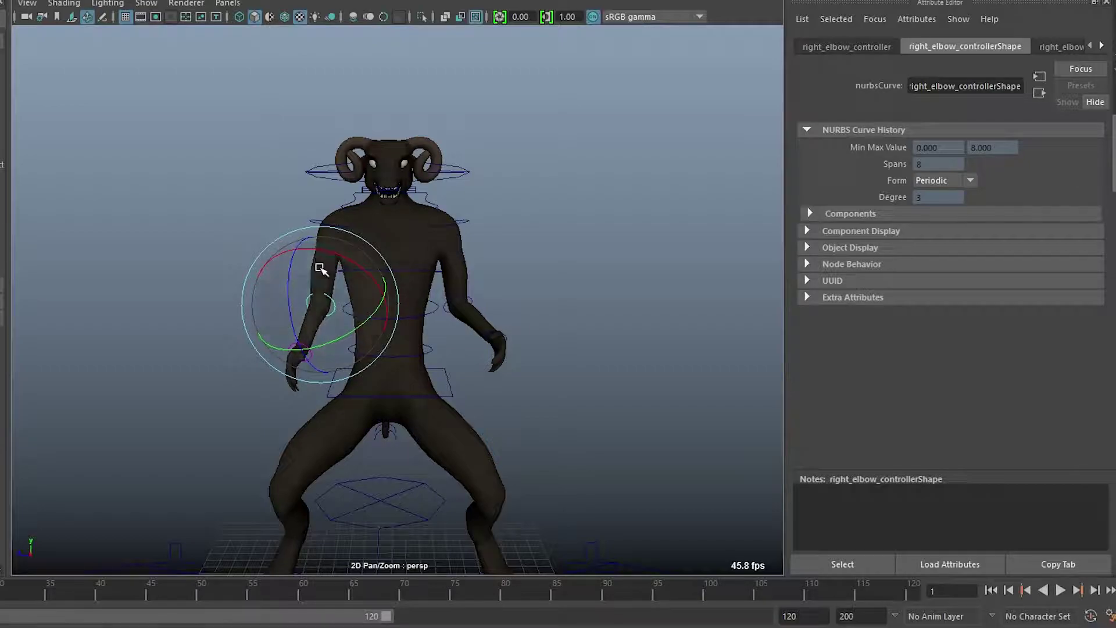
pyautogui.click(253, 341)
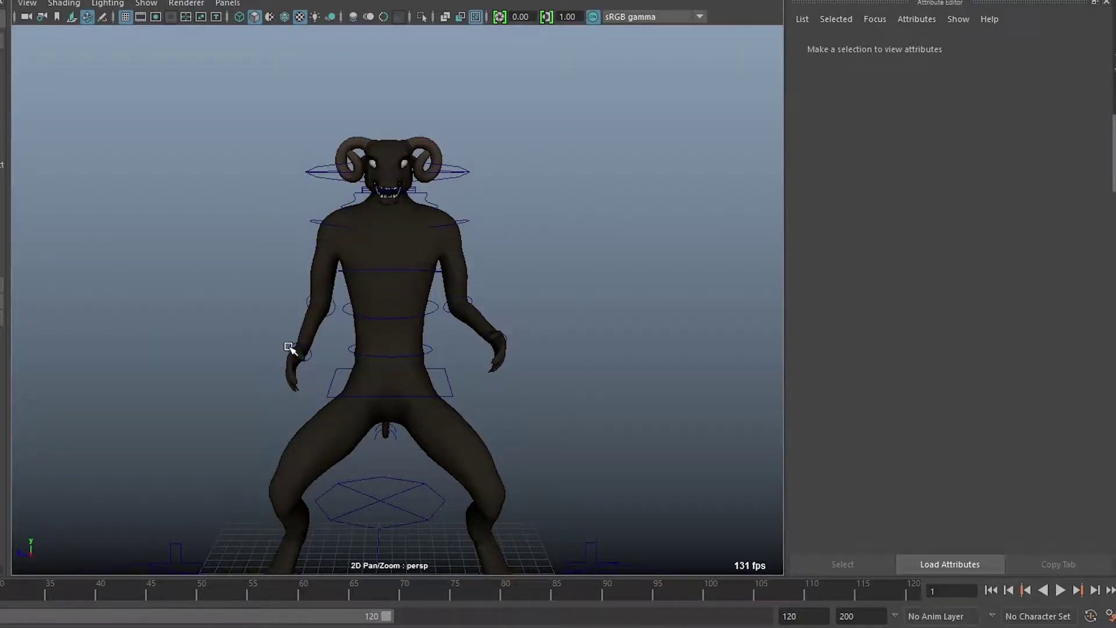
pyautogui.click(289, 349)
pyautogui.click(311, 360)
pyautogui.moveTo(333, 370); pyautogui.dragTo(362, 317)
# Step: Rotate the left shoulder controller to swing the left arm forward
pyautogui.click(465, 224)
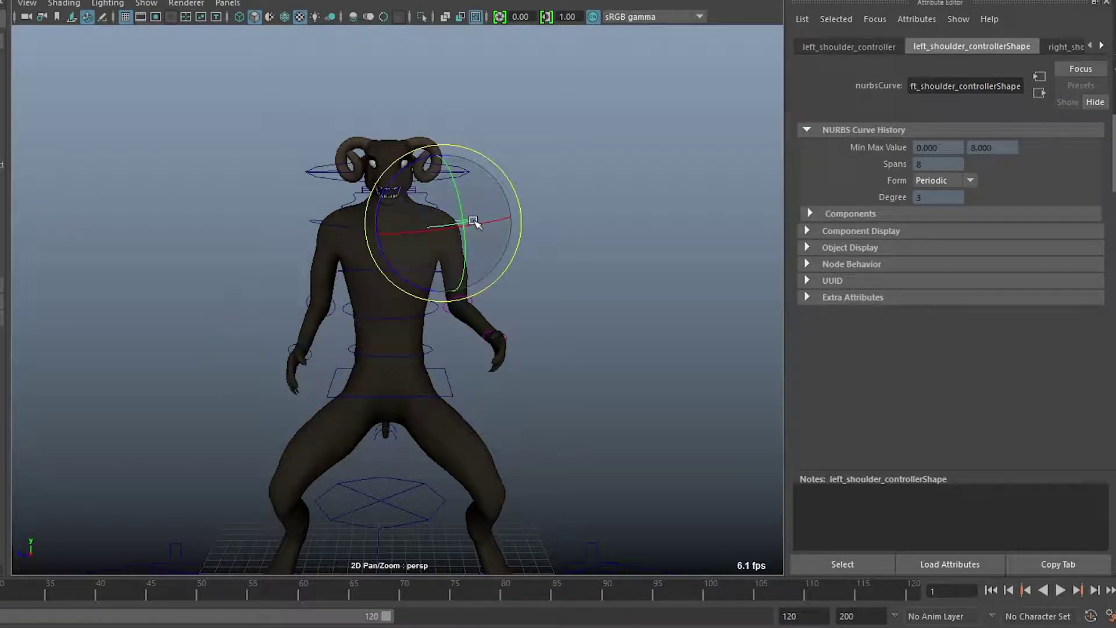
pyautogui.moveTo(468, 217); pyautogui.dragTo(449, 197)
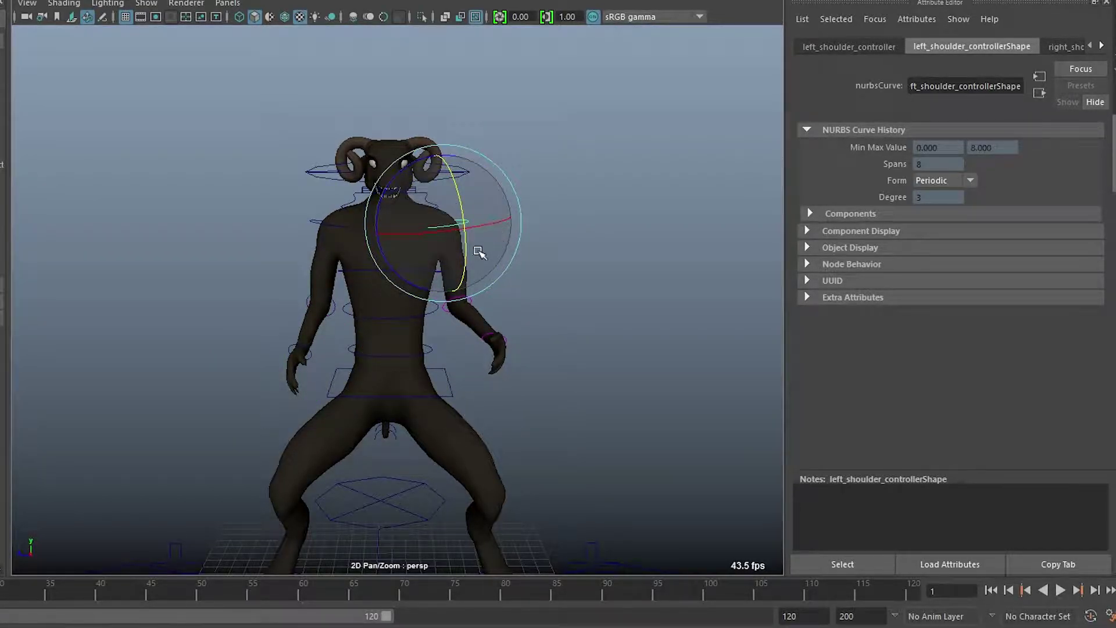
pyautogui.moveTo(480, 262)
pyautogui.mouseDown()
pyautogui.moveTo(483, 239)
pyautogui.moveTo(495, 250)
pyautogui.mouseUp()
pyautogui.click(701, 346)
# Step: Select the Super_controller around the feet to show the transform handles for the whole rig
pyautogui.keyDown('alt'); pyautogui.moveTo(692, 355); pyautogui.dragTo(610, 401, button='right'); pyautogui.keyUp('alt')
pyautogui.keyDown('alt'); pyautogui.moveTo(569, 419); pyautogui.dragTo(521, 440); pyautogui.keyUp('alt')
pyautogui.click(554, 484)
pyautogui.press('w')
pyautogui.keyDown('alt'); pyautogui.moveTo(419, 428); pyautogui.dragTo(692, 349); pyautogui.keyUp('alt')
pyautogui.scroll(-2, 332, 490)
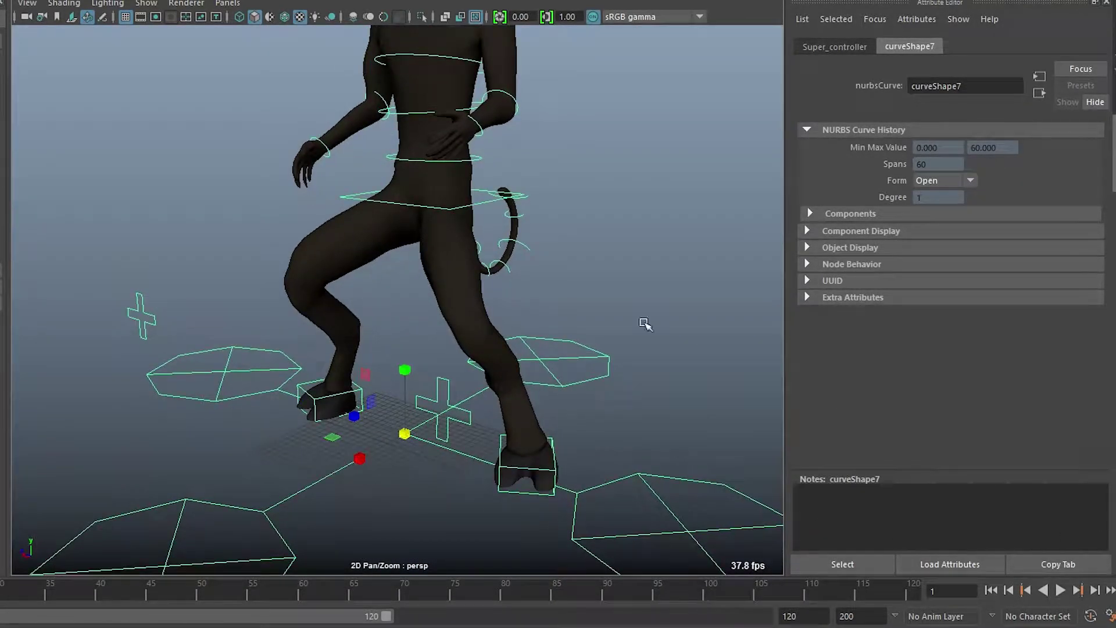
pyautogui.scroll(-3, 323, 397)
pyautogui.scroll(-5, 487, 292)
pyautogui.click(524, 265)
# Step: Examine the posed character and its full set of controllers from the front and the side
pyautogui.scroll(5, 529, 269)
pyautogui.keyDown('alt'); pyautogui.moveTo(357, 242); pyautogui.dragTo(465, 250); pyautogui.keyUp('alt')
pyautogui.scroll(4, 495, 302)
pyautogui.keyDown('alt'); pyautogui.moveTo(536, 177); pyautogui.dragTo(504, 179); pyautogui.keyUp('alt')
pyautogui.scroll(-6, 498, 266)
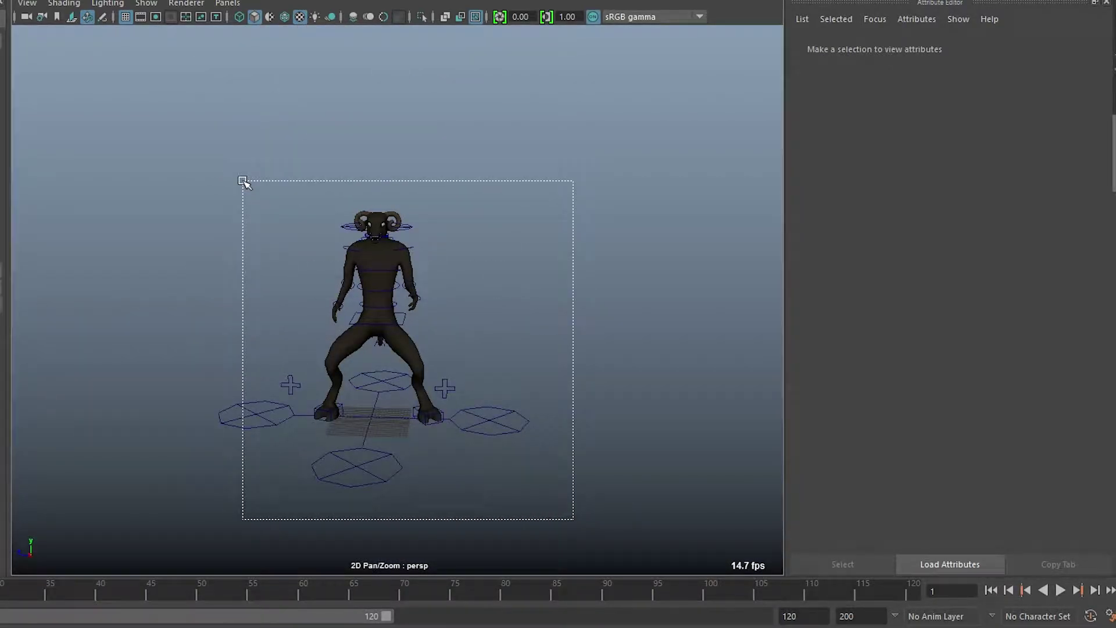
pyautogui.moveTo(519, 313); pyautogui.dragTo(514, 313)
pyautogui.keyDown('alt'); pyautogui.moveTo(514, 314); pyautogui.dragTo(464, 324); pyautogui.keyUp('alt')
pyautogui.click(463, 324)
# Step: Raise the tail by rotating the tail controllers near its base
pyautogui.scroll(5, 407, 324)
pyautogui.keyDown('alt'); pyautogui.moveTo(366, 325); pyautogui.dragTo(311, 326); pyautogui.keyUp('alt')
pyautogui.scroll(5, 448, 316)
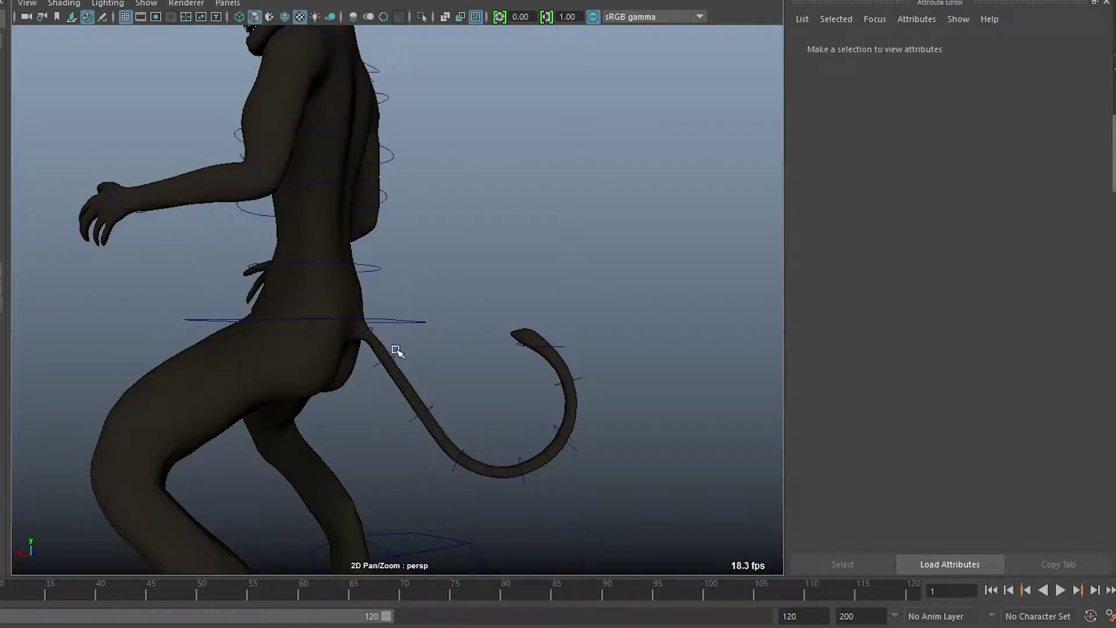
pyautogui.click(396, 355)
pyautogui.moveTo(432, 310)
pyautogui.mouseDown()
pyautogui.moveTo(408, 281)
pyautogui.moveTo(427, 302)
pyautogui.moveTo(414, 305)
pyautogui.moveTo(431, 309)
pyautogui.mouseUp()
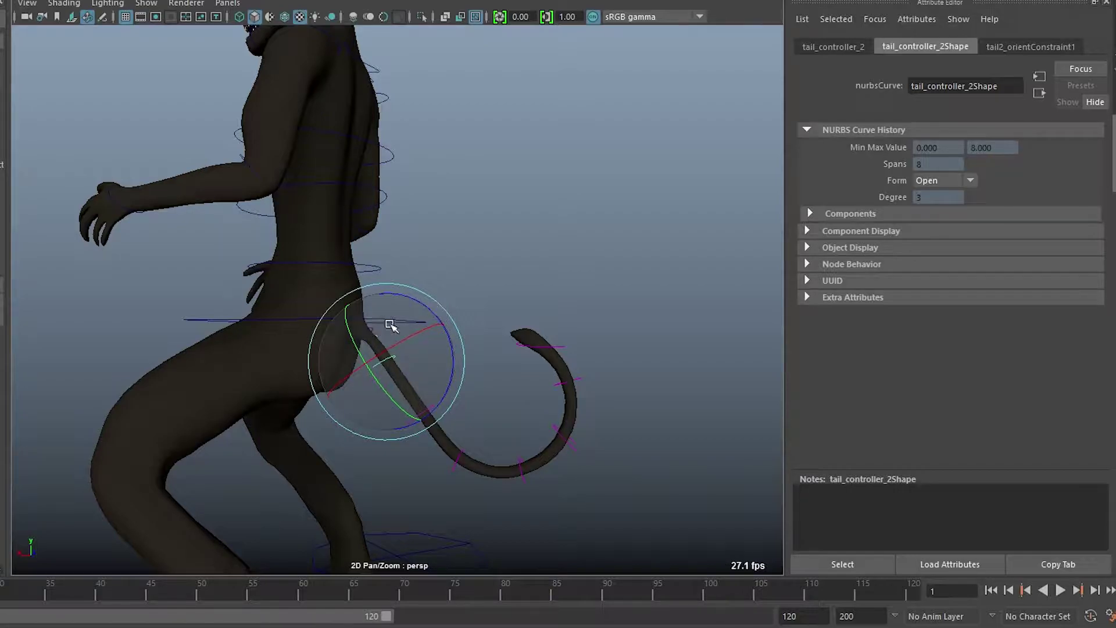
pyautogui.click(379, 320)
pyautogui.click(374, 330)
pyautogui.click(386, 323)
pyautogui.moveTo(389, 327); pyautogui.dragTo(436, 274)
# Step: Try rotating tail_controller_4 at the middle of the tail and undo the rotation
pyautogui.click(507, 350)
pyautogui.click(513, 356)
pyautogui.moveTo(550, 291); pyautogui.dragTo(562, 315)
pyautogui.hotkey('ctrl', 'z')
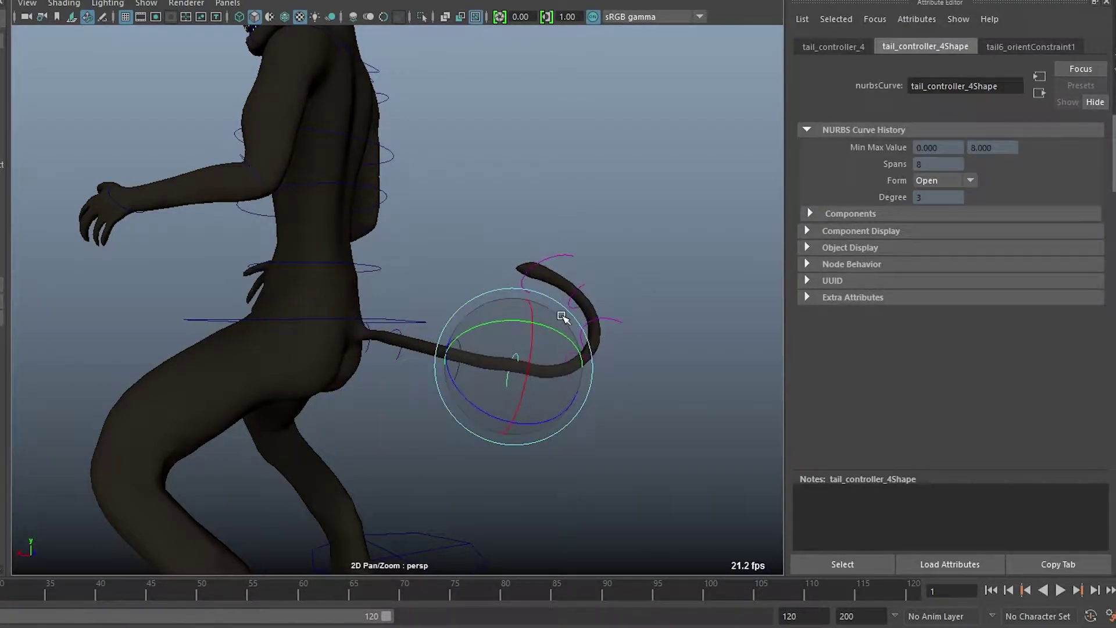
# Step: Rotate the controller near the tail's tip to bend the end of the tail
pyautogui.click(578, 283)
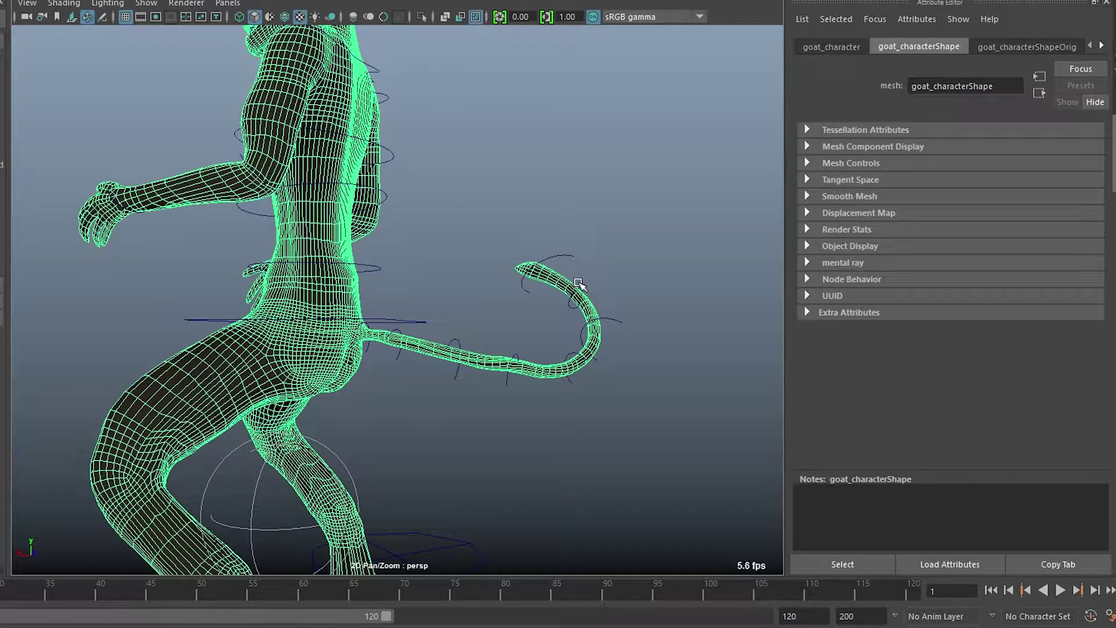
pyautogui.click(583, 282)
pyautogui.moveTo(586, 256); pyautogui.dragTo(618, 255)
pyautogui.click(506, 170)
# Step: Test the torso by rotating the spine controllers, including spine_1_controller at the waist and spine_3_controller at the chest
pyautogui.keyDown('alt'); pyautogui.moveTo(478, 226); pyautogui.dragTo(543, 249); pyautogui.keyUp('alt')
pyautogui.keyDown('alt'); pyautogui.moveTo(543, 249); pyautogui.dragTo(367, 242, button='right'); pyautogui.keyUp('alt')
pyautogui.keyDown('alt'); pyautogui.moveTo(366, 242); pyautogui.dragTo(349, 264); pyautogui.keyUp('alt')
pyautogui.click(324, 266)
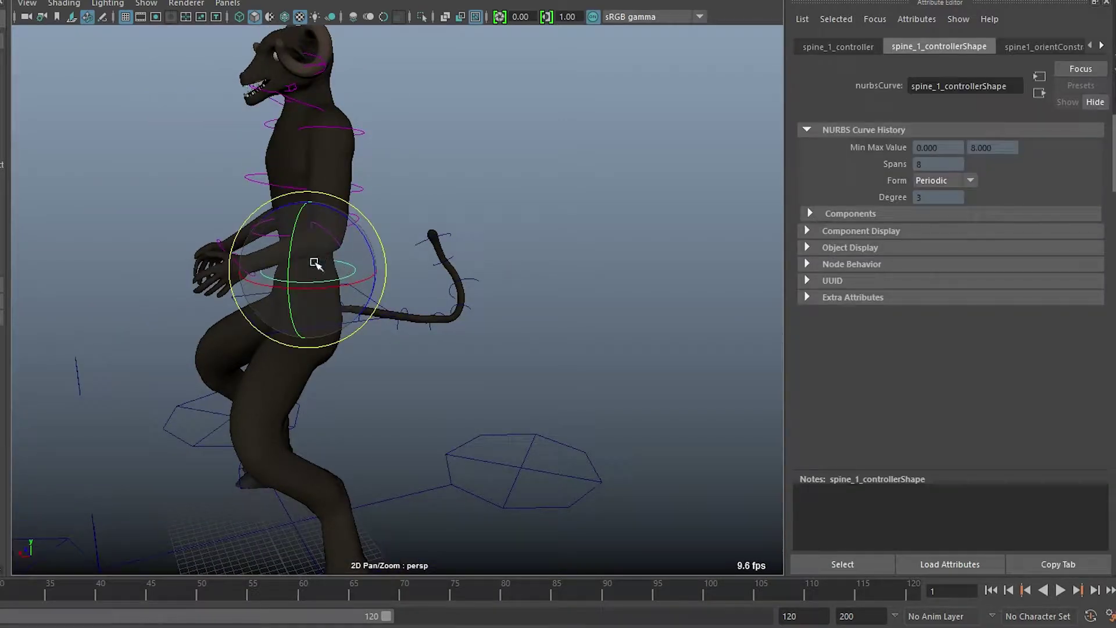
pyautogui.keyDown('alt'); pyautogui.moveTo(269, 279); pyautogui.dragTo(357, 286); pyautogui.keyUp('alt')
pyautogui.moveTo(312, 317); pyautogui.dragTo(295, 192)
pyautogui.click(283, 200)
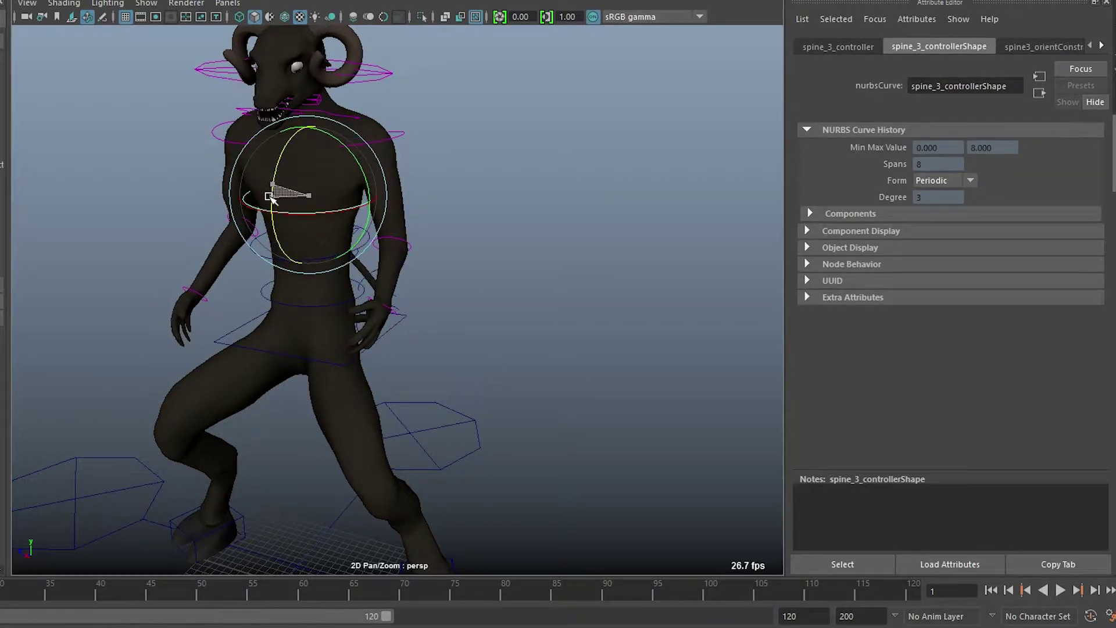
pyautogui.click(465, 203)
pyautogui.click(313, 258)
pyautogui.moveTo(313, 258); pyautogui.dragTo(453, 263)
pyautogui.click(454, 263)
# Step: Try rotating one more of the character's controllers with the whole figure in view, and clear the selection
pyautogui.scroll(-5, 656, 364)
pyautogui.keyDown('alt'); pyautogui.moveTo(547, 321); pyautogui.dragTo(606, 315); pyautogui.keyUp('alt')
pyautogui.scroll(-4, 523, 314)
pyautogui.keyDown('alt'); pyautogui.moveTo(437, 317); pyautogui.dragTo(464, 360); pyautogui.keyUp('alt')
pyautogui.click(404, 322)
pyautogui.press('e')
pyautogui.moveTo(444, 305); pyautogui.dragTo(457, 332)
pyautogui.click(543, 312)
pyautogui.keyDown('alt'); pyautogui.moveTo(543, 312); pyautogui.dragTo(466, 259); pyautogui.keyUp('alt')
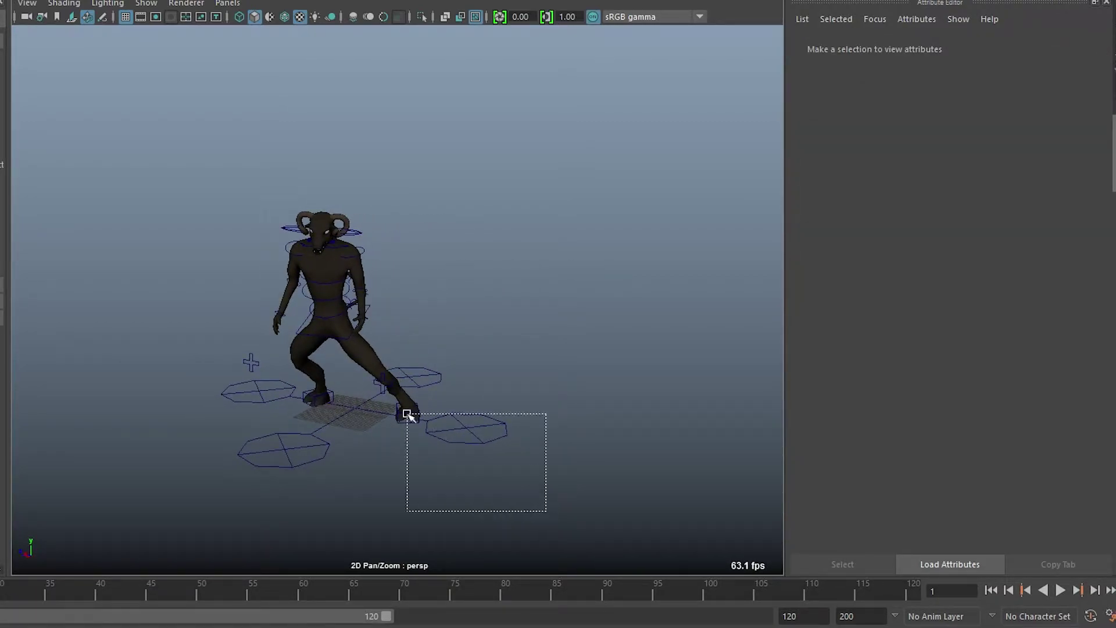
# Step: Select all rig controllers without the goat mesh and reset their Translate and Rotate X, Y and Z values to 0
pyautogui.moveTo(547, 511); pyautogui.dragTo(183, 184)
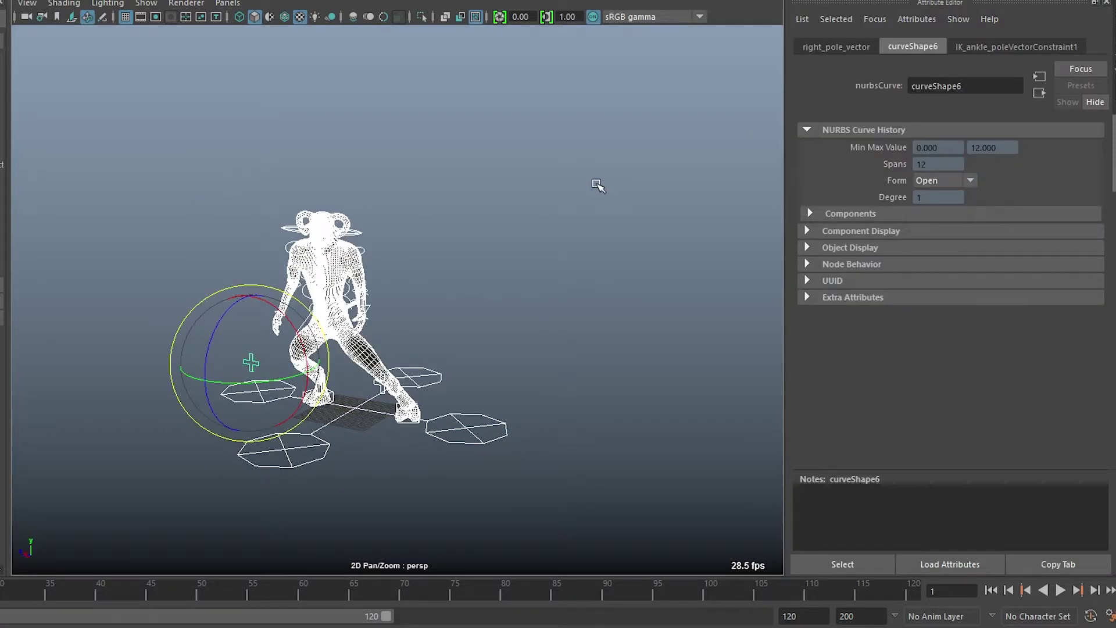
pyautogui.keyDown('ctrl'); pyautogui.click(349, 274); pyautogui.keyUp('ctrl')
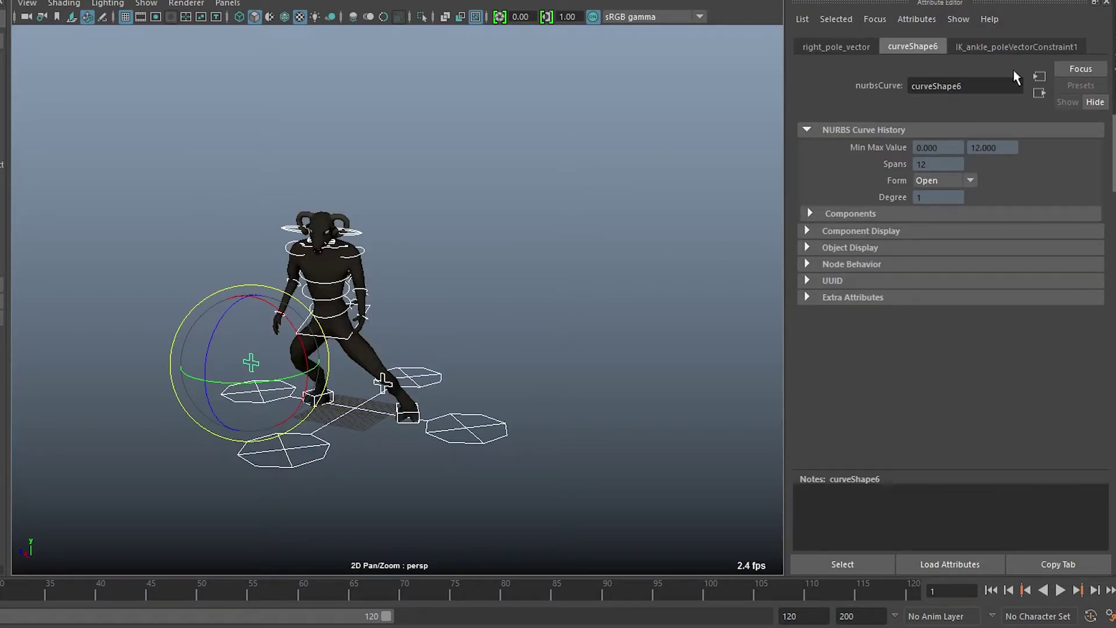
pyautogui.hotkey('ctrl', 'a')
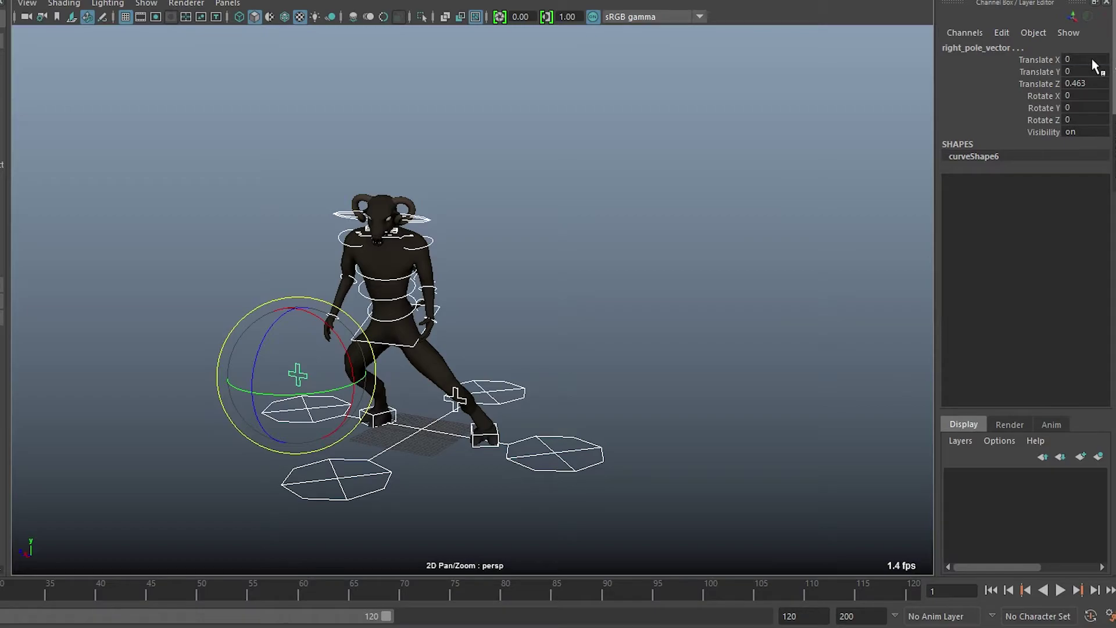
pyautogui.keyDown('shift'); pyautogui.click(1083, 120); pyautogui.keyUp('shift')
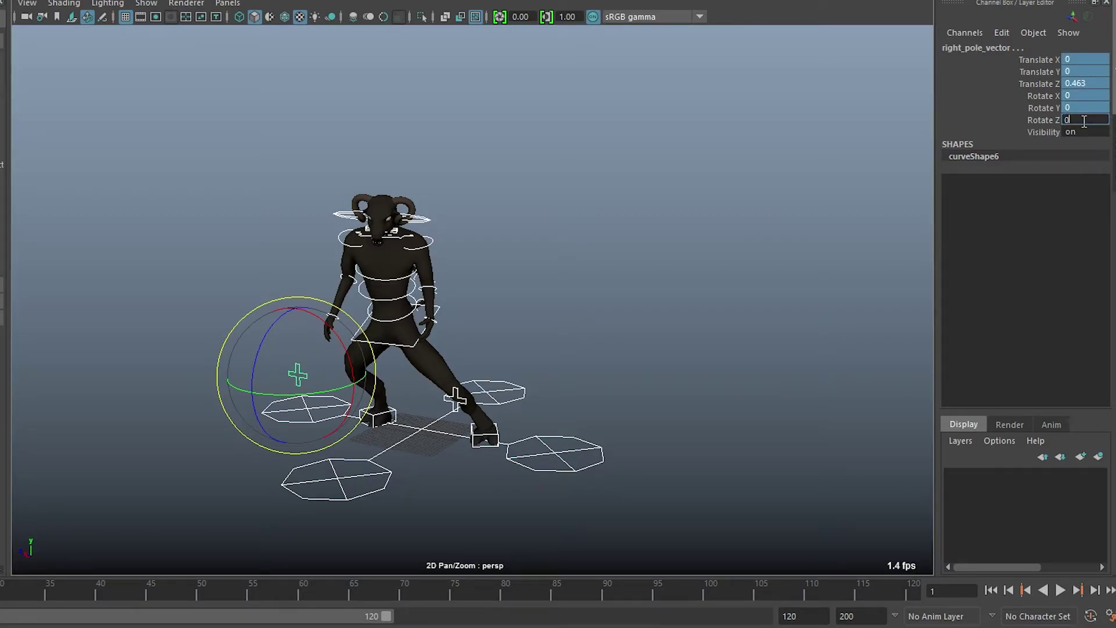
pyautogui.press('Return')
pyautogui.click(540, 253)
pyautogui.keyDown('alt'); pyautogui.moveTo(541, 253); pyautogui.dragTo(606, 270); pyautogui.keyUp('alt')
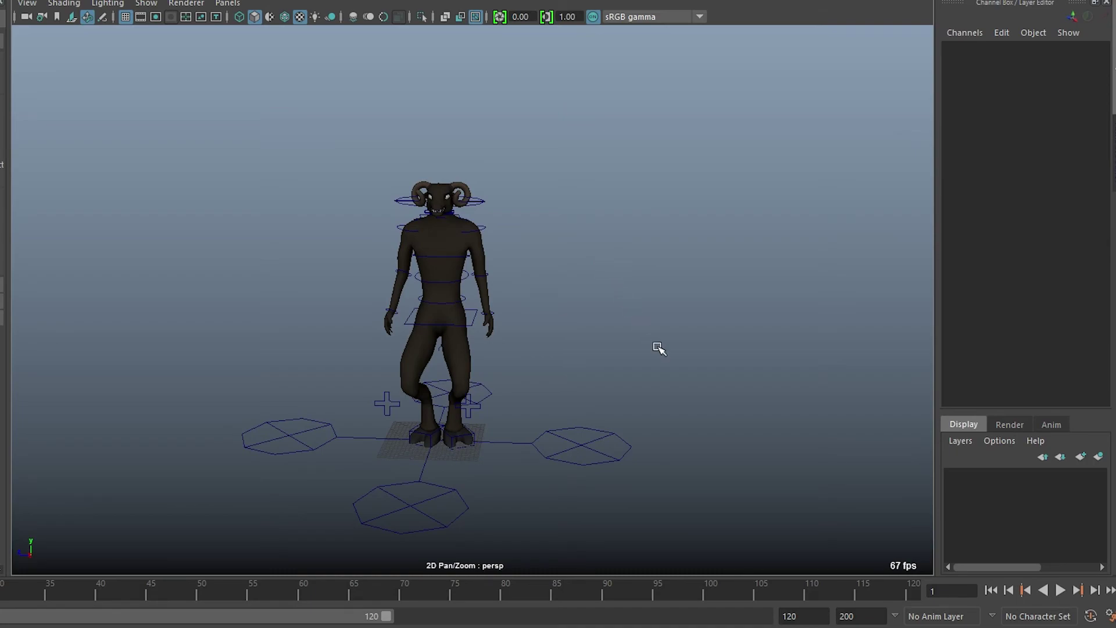